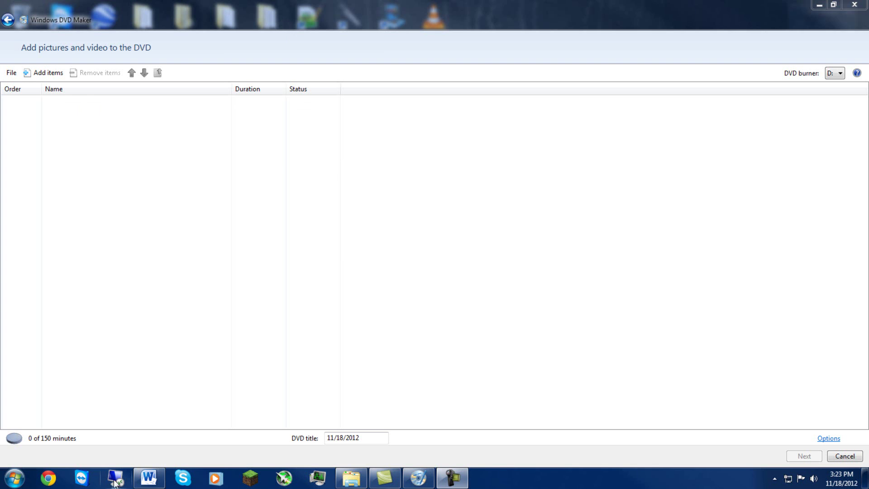
# Bring up Chrome showing the uploaded Minecraft video's YouTube page
pyautogui.click(54, 483)
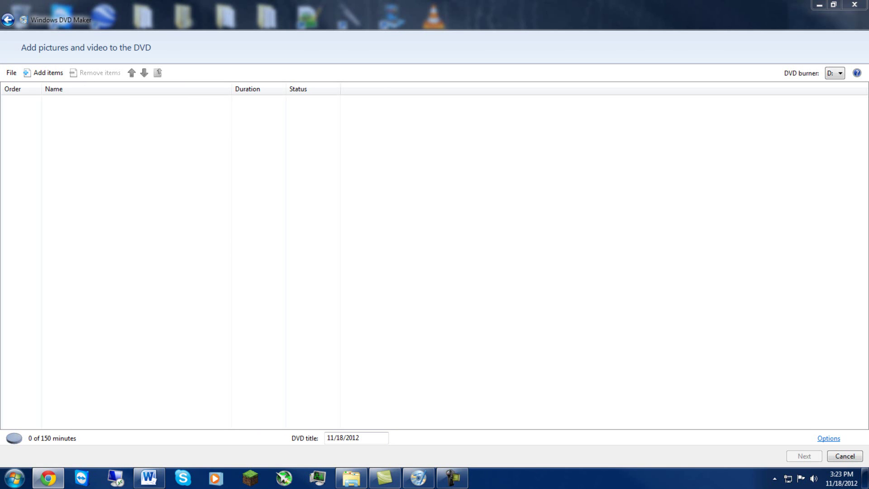
pyautogui.hotkey('alt', 'Tab')
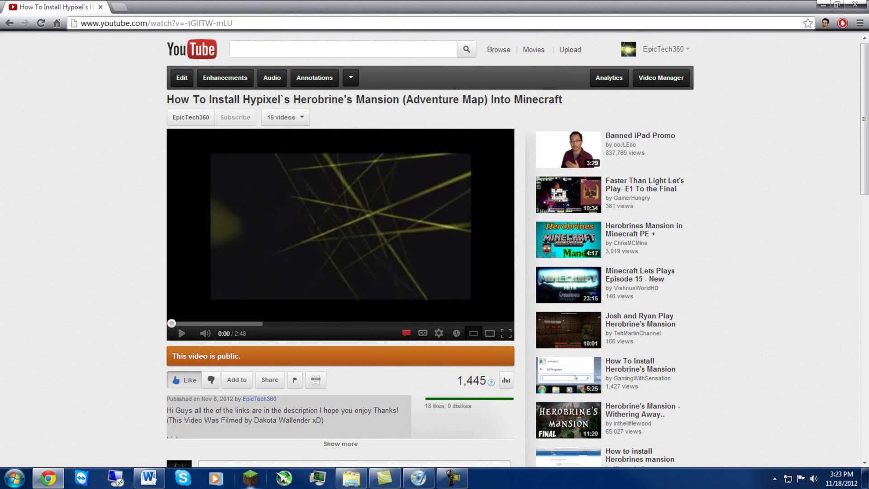
# Edit the YouTube video's description and save it
pyautogui.click(257, 428)
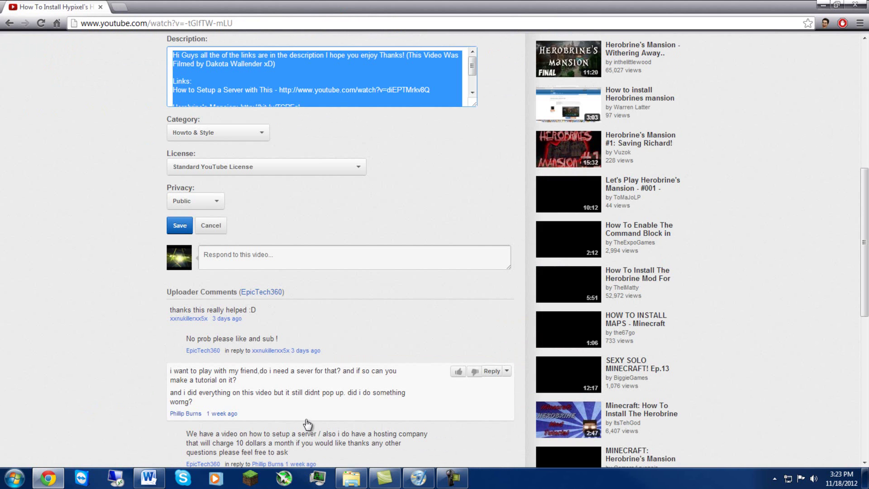
pyautogui.scroll(3, 160, 279)
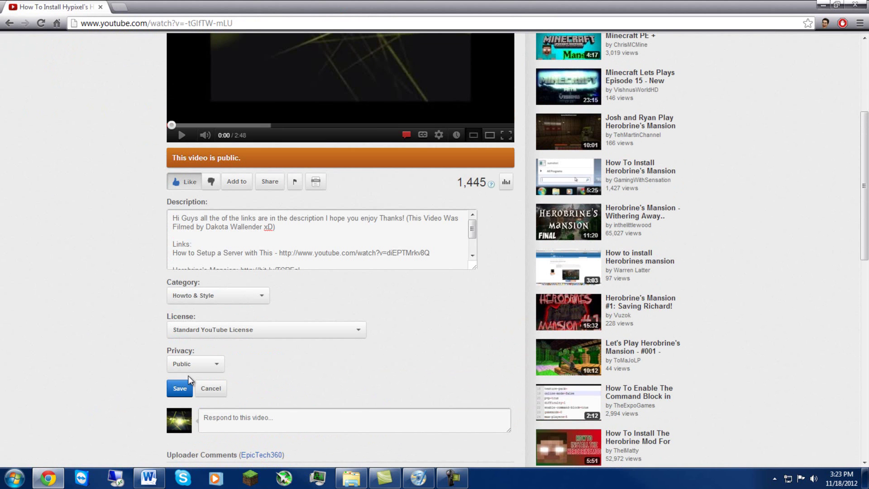
pyautogui.click(185, 389)
pyautogui.scroll(-3, 116, 280)
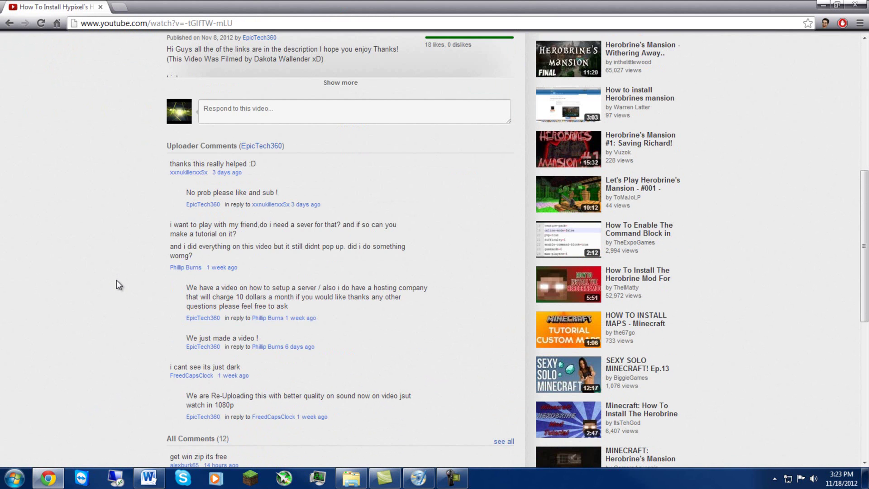
pyautogui.scroll(7, 297, 344)
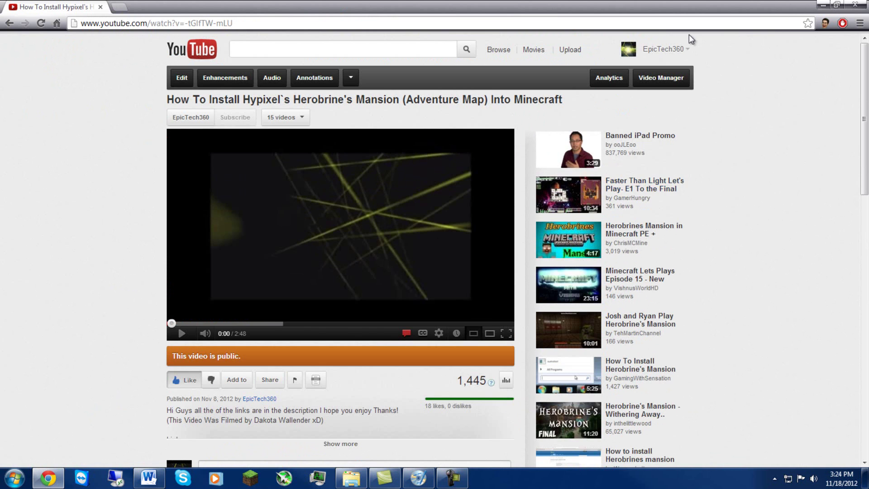
# Go to My Channel, scroll the uploads down to the short intro video, then close Chrome
pyautogui.click(669, 58)
pyautogui.click(593, 81)
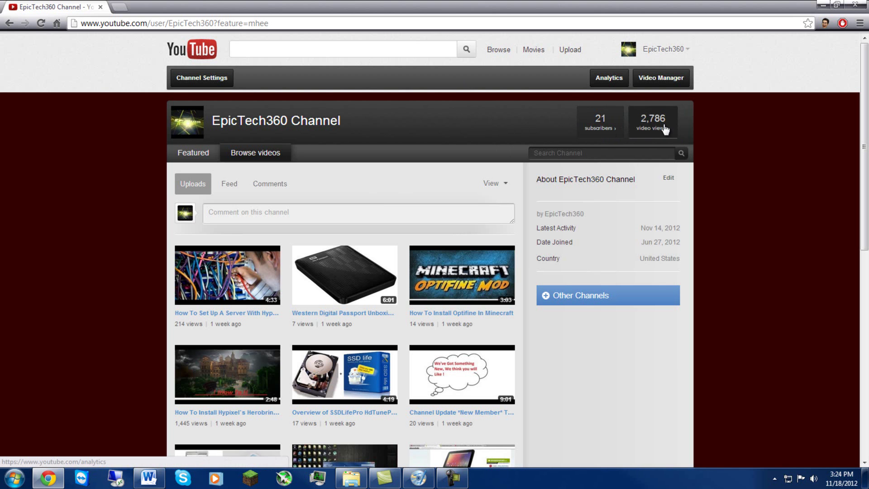
pyautogui.scroll(-3, 396, 272)
pyautogui.scroll(-6, 395, 272)
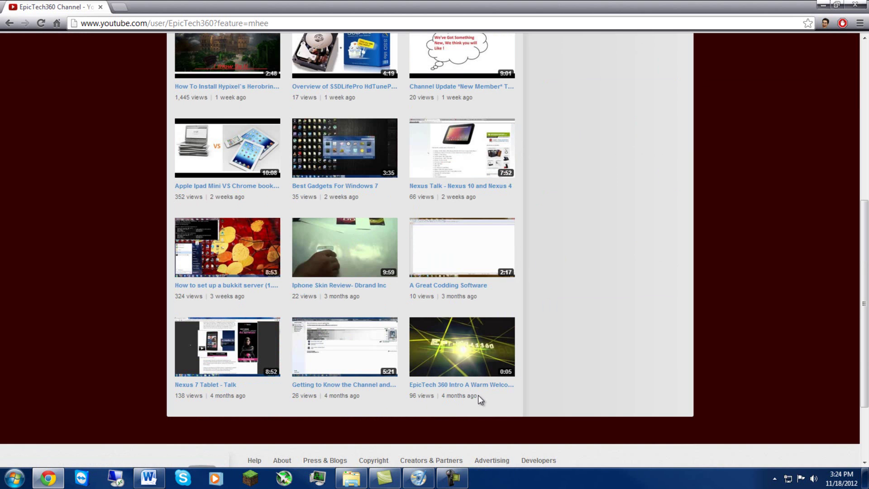
pyautogui.moveTo(477, 395); pyautogui.dragTo(440, 396)
pyautogui.click(572, 360)
pyautogui.click(855, 6)
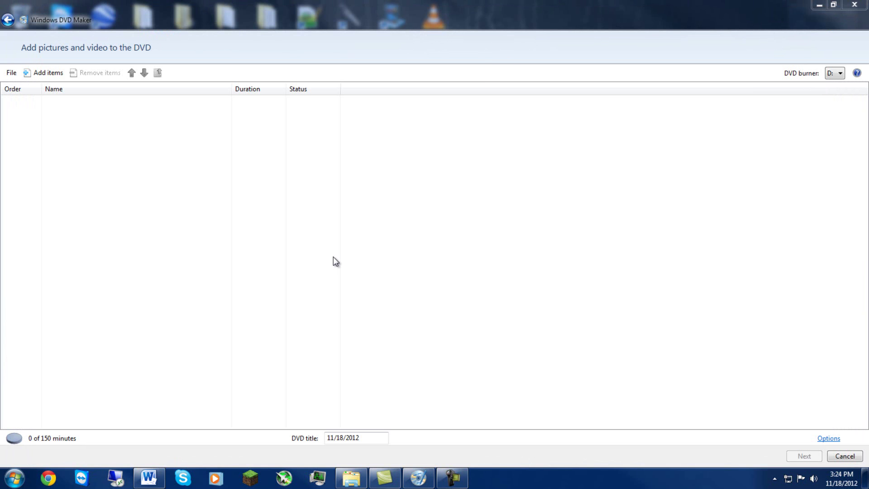
pyautogui.moveTo(263, 13); pyautogui.dragTo(462, 59)
pyautogui.click(17, 481)
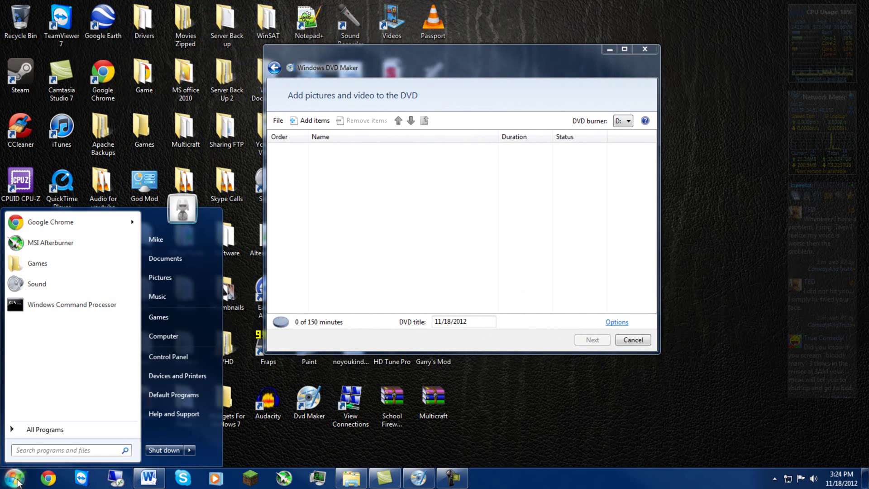
pyautogui.write('dvd make')
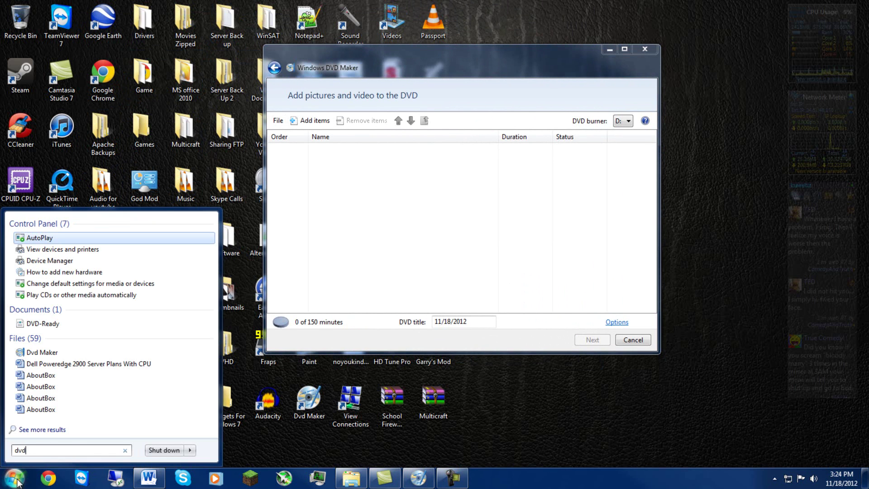
pyautogui.write('r')
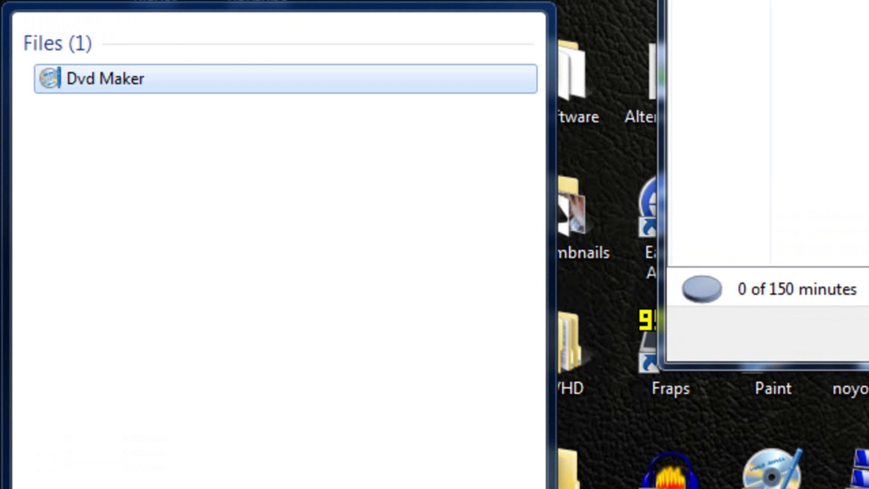
pyautogui.press('Escape')
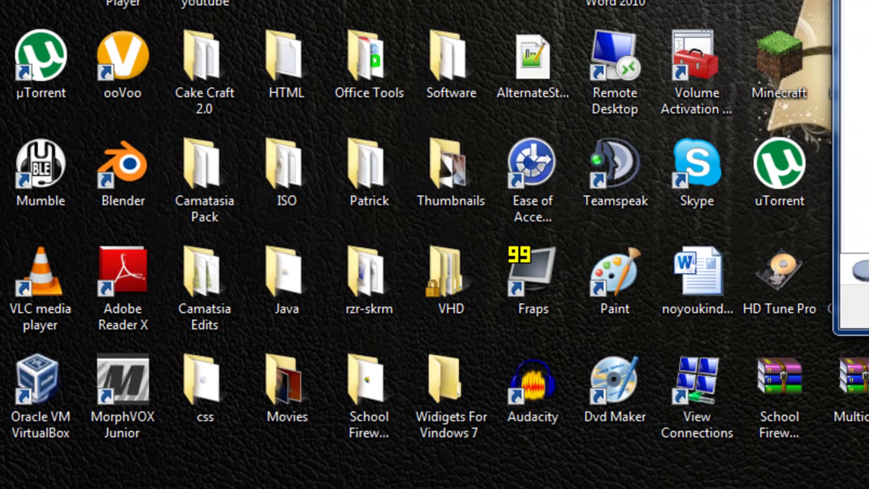
pyautogui.press('super')
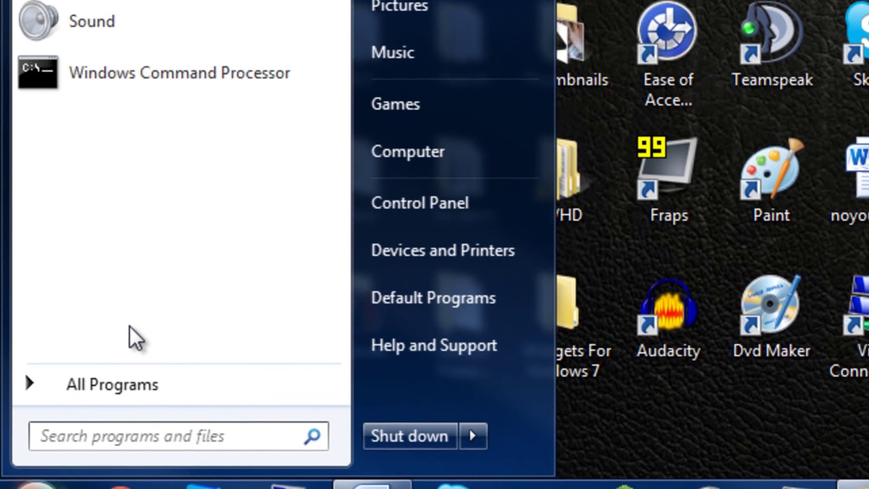
pyautogui.write('windo')
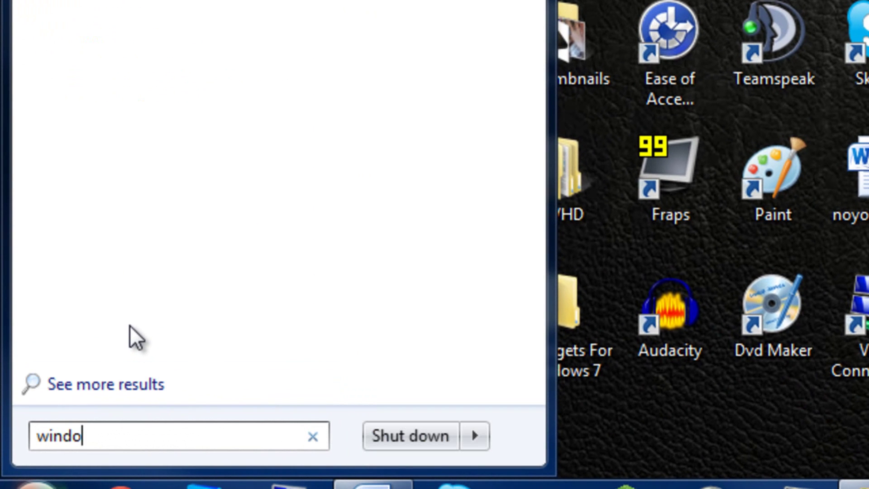
pyautogui.press('BackSpace')
pyautogui.write('ows ')
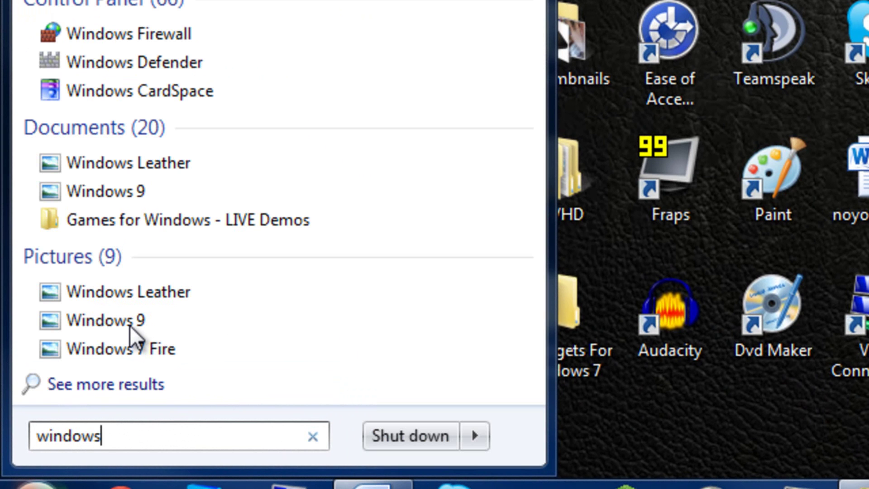
pyautogui.write('dvd')
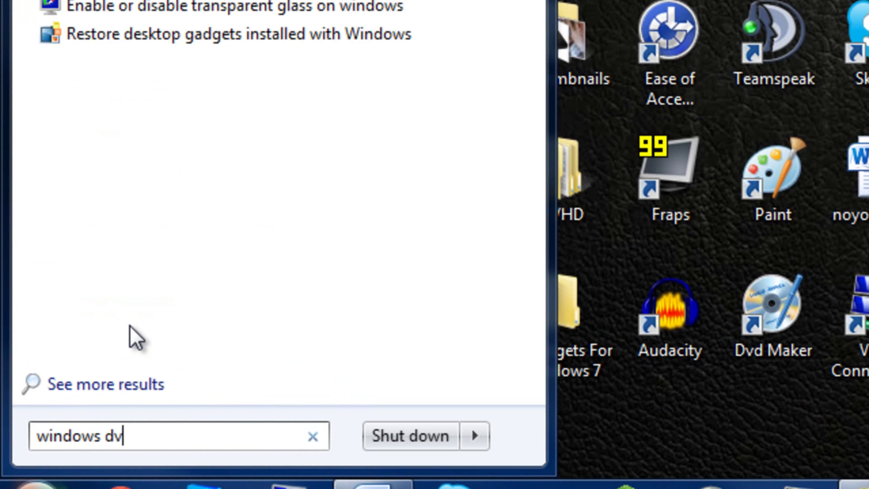
pyautogui.press('BackSpace')
pyautogui.press('BackSpace')
pyautogui.press('BackSpace')
pyautogui.press('BackSpace')
pyautogui.press('BackSpace')
pyautogui.press('BackSpace')
pyautogui.press('BackSpace')
pyautogui.press('BackSpace')
pyautogui.press('BackSpace')
pyautogui.press('BackSpace')
pyautogui.press('BackSpace')
pyautogui.write('dvd')
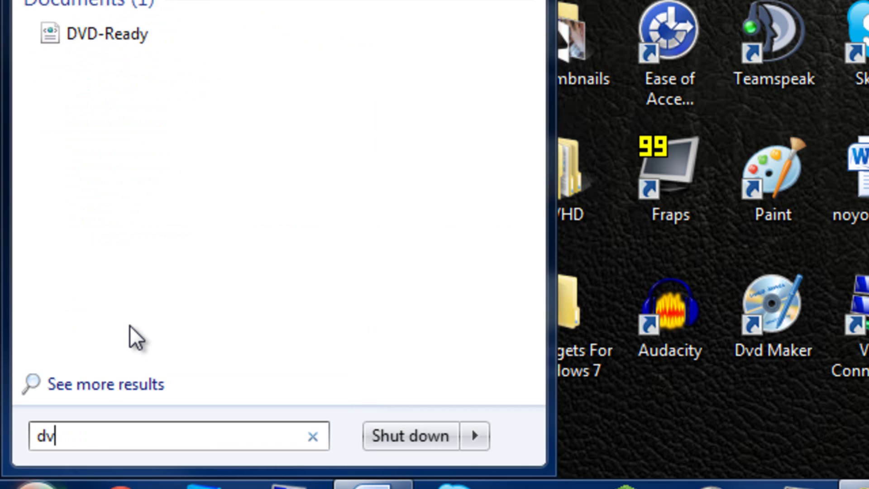
pyautogui.write(' maker')
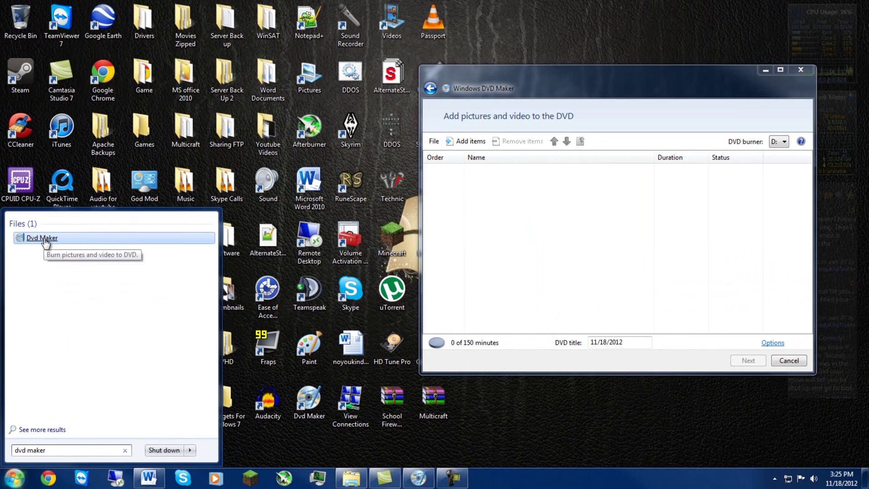
pyautogui.click(48, 240)
pyautogui.click(498, 251)
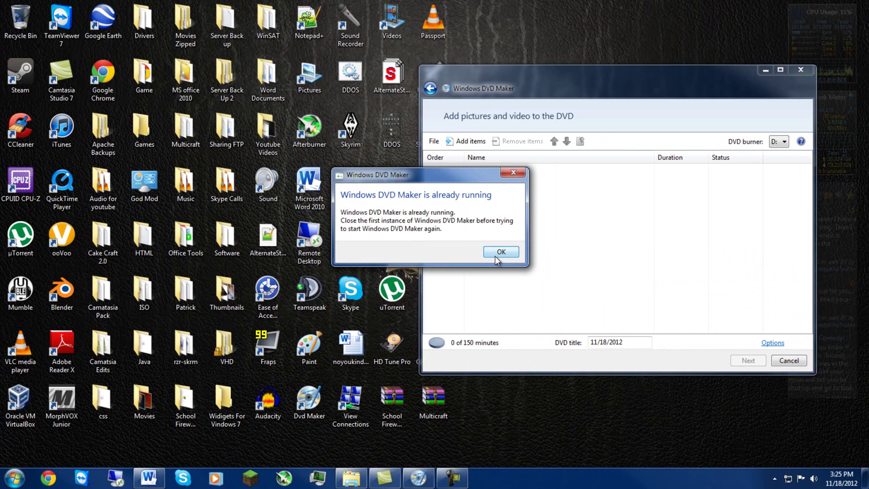
pyautogui.moveTo(506, 86); pyautogui.dragTo(188, 1)
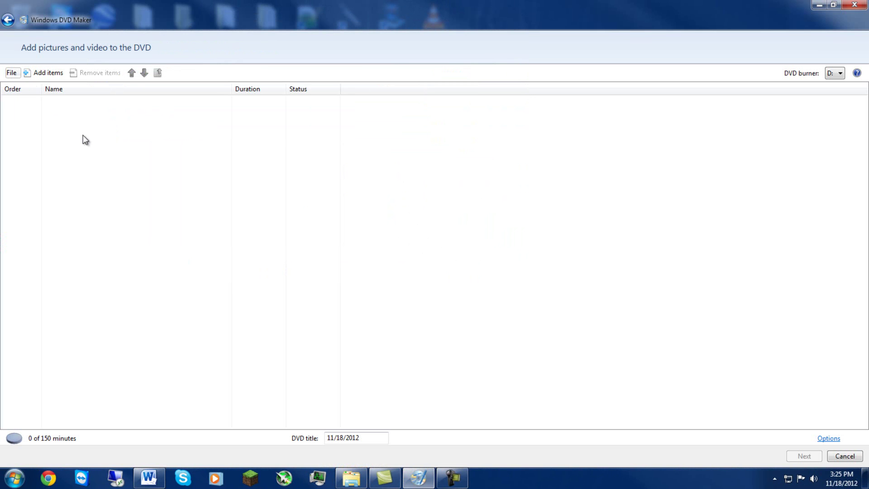
# Open the Add Items to DVD file picker and cancel it without adding anything
pyautogui.click(32, 74)
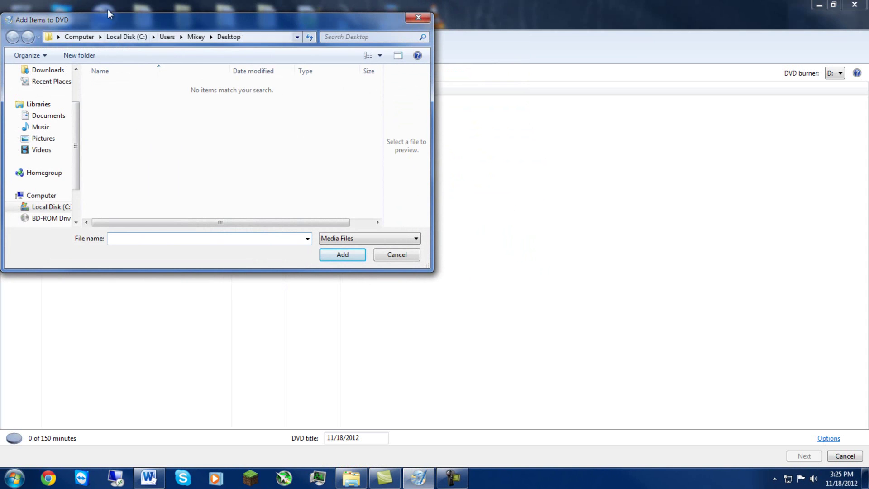
pyautogui.moveTo(88, 23); pyautogui.dragTo(256, 84)
pyautogui.scroll(2, 235, 200)
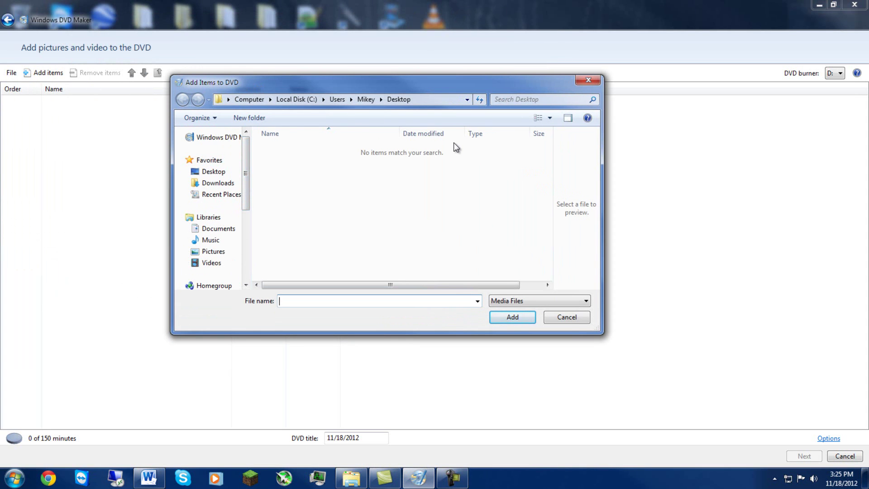
pyautogui.click(588, 80)
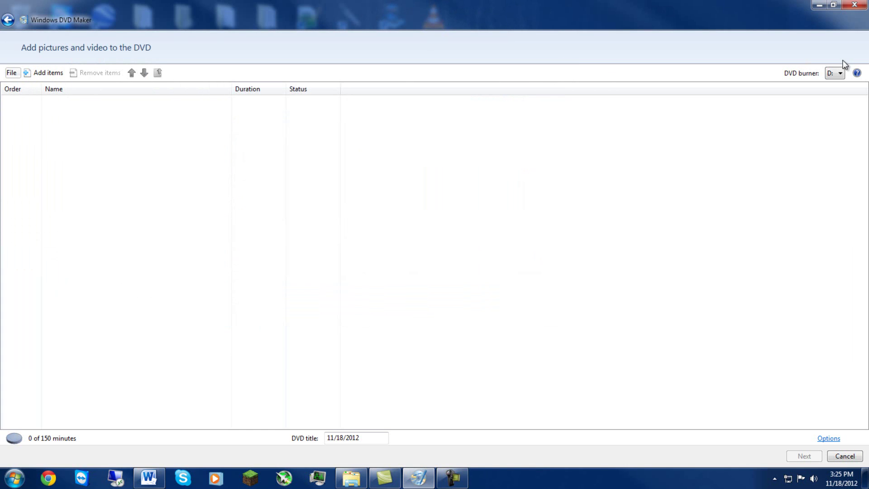
# Check the DVD burner drop-down to confirm drive D: is selected
pyautogui.click(839, 74)
pyautogui.click(834, 84)
pyautogui.click(836, 77)
pyautogui.click(15, 478)
pyautogui.click(165, 336)
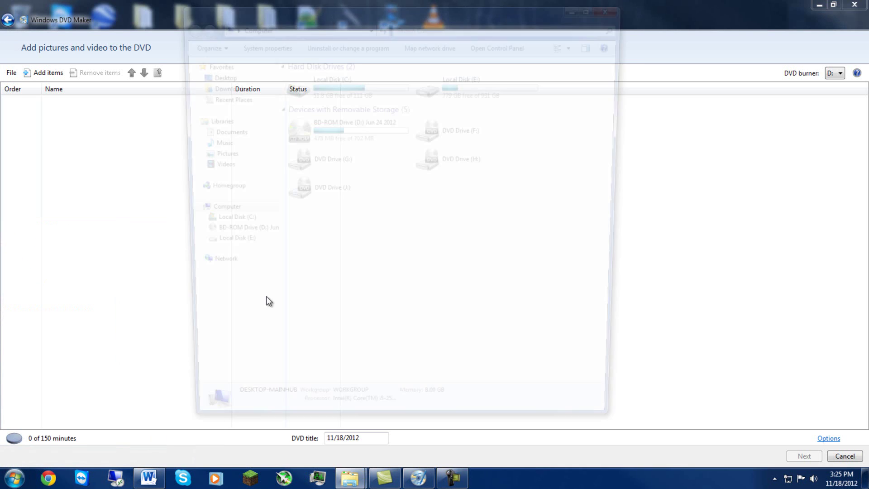
pyautogui.doubleClick(290, 9)
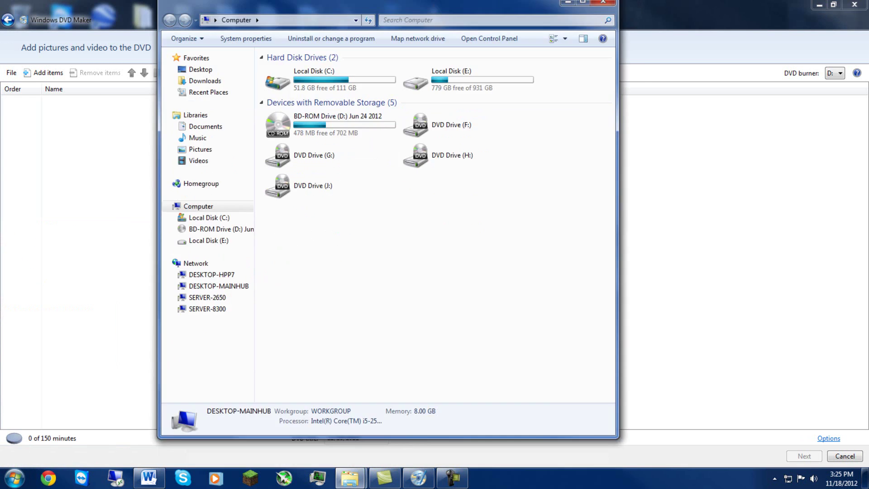
pyautogui.click(268, 127)
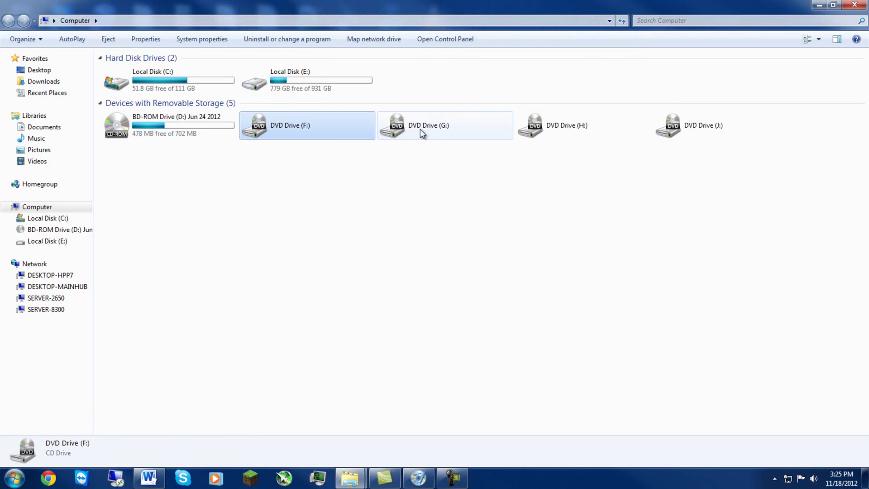
pyautogui.click(420, 129)
pyautogui.click(563, 134)
pyautogui.click(779, 133)
pyautogui.moveTo(828, 204); pyautogui.dragTo(224, 149)
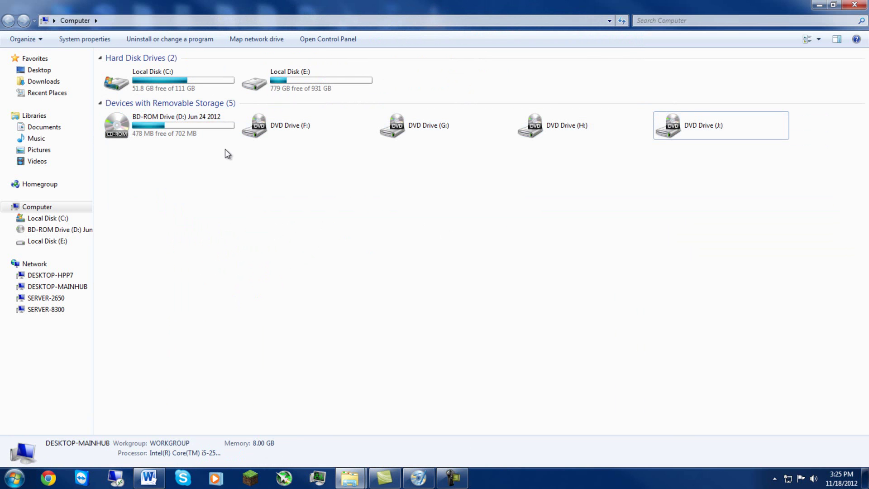
pyautogui.click(818, 5)
pyautogui.click(840, 74)
pyautogui.click(840, 87)
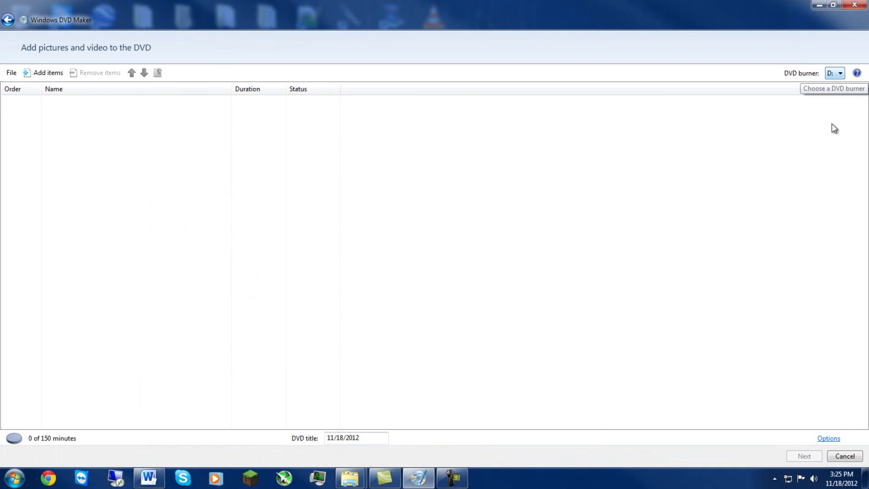
# Try adding the Passport audio file from the Desktop, then dismiss the music-files notice
pyautogui.click(45, 72)
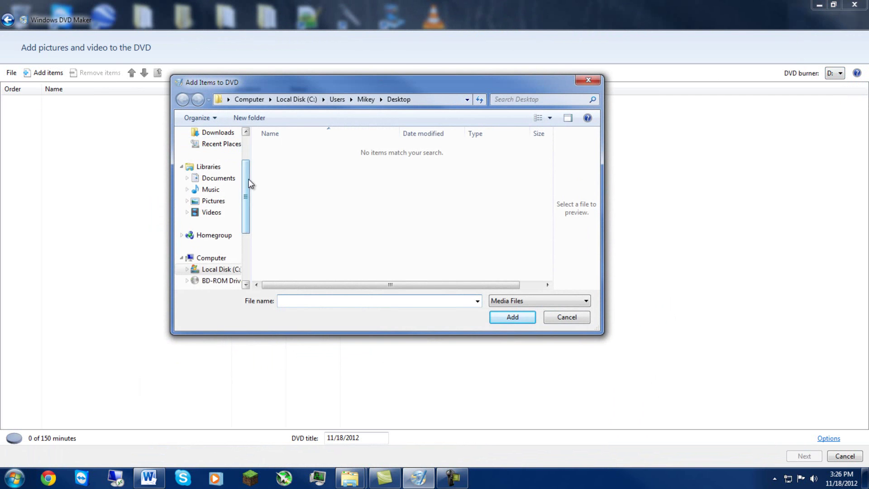
pyautogui.moveTo(249, 178); pyautogui.dragTo(239, 141)
pyautogui.click(239, 171)
pyautogui.click(319, 177)
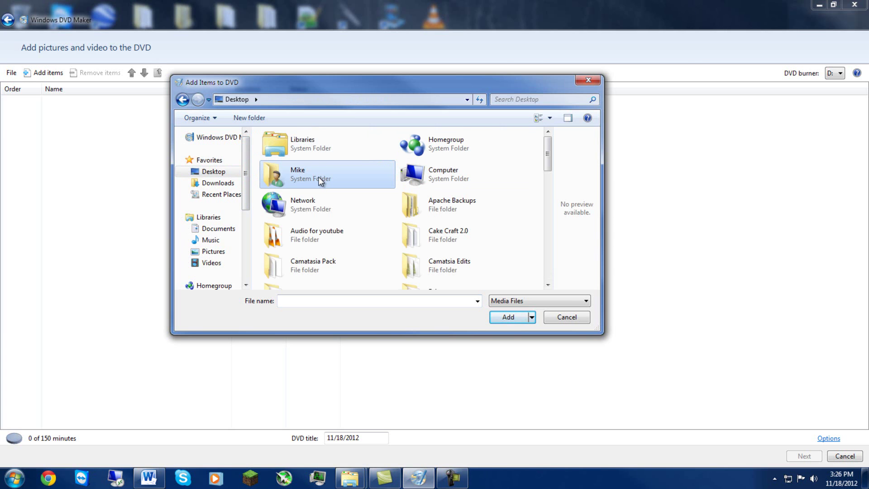
pyautogui.press('y')
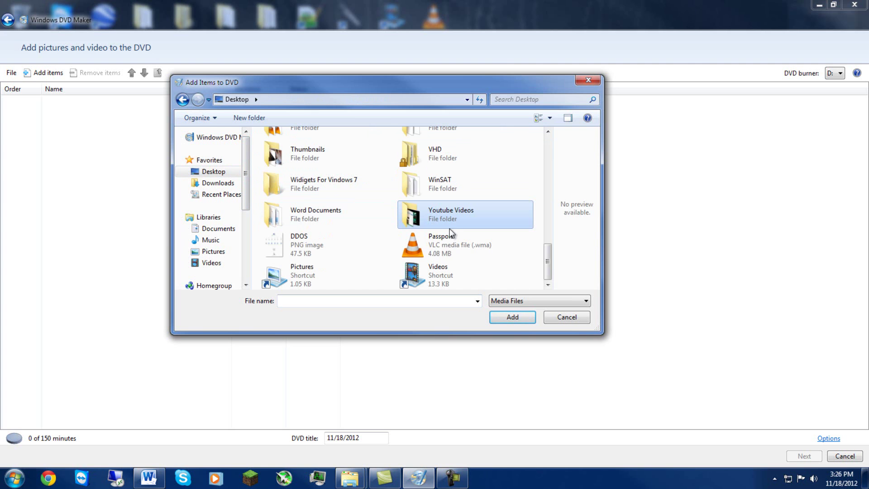
pyautogui.click(449, 242)
pyautogui.click(517, 315)
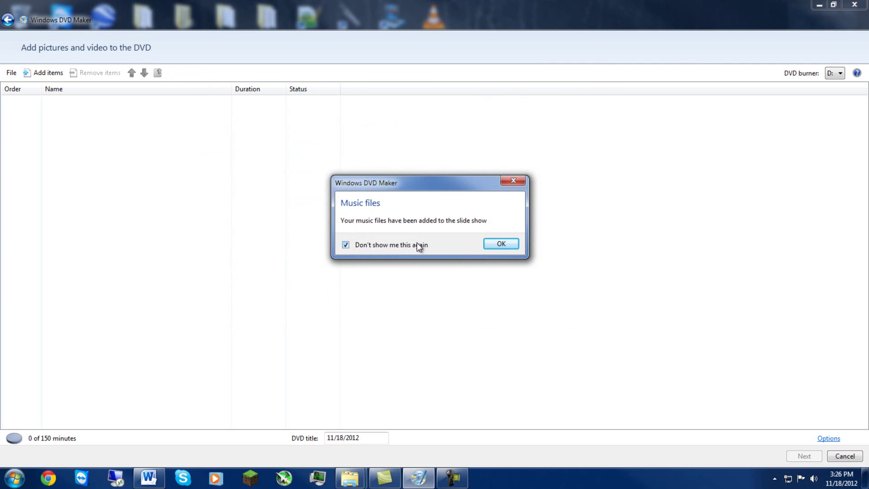
pyautogui.click(507, 245)
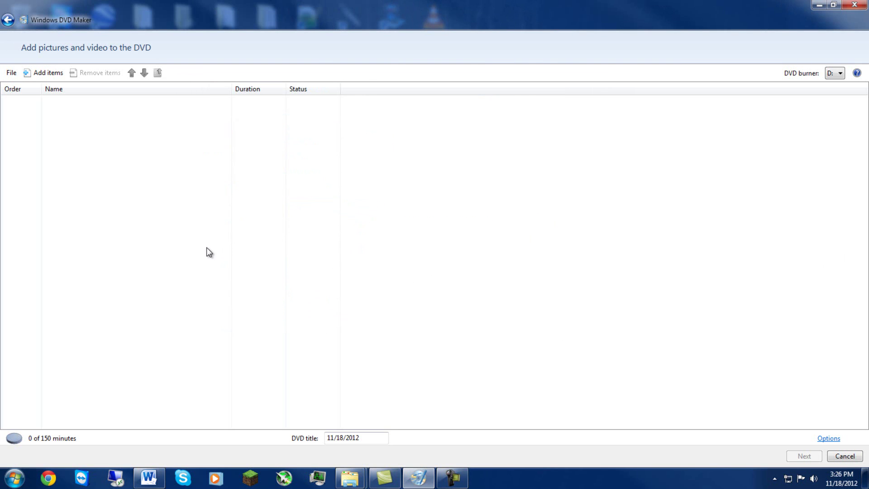
# Add the Finished Intro video from Desktop > Youtube Videos and continue to the menu page
pyautogui.click(39, 72)
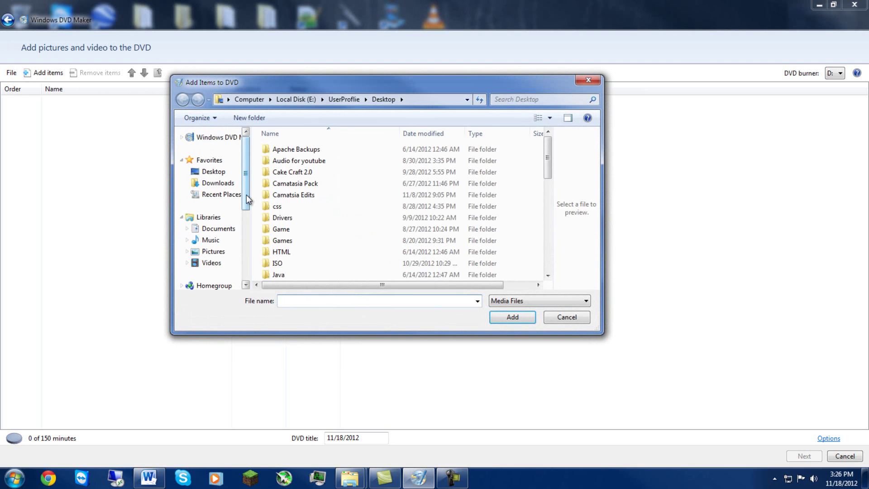
pyautogui.click(208, 171)
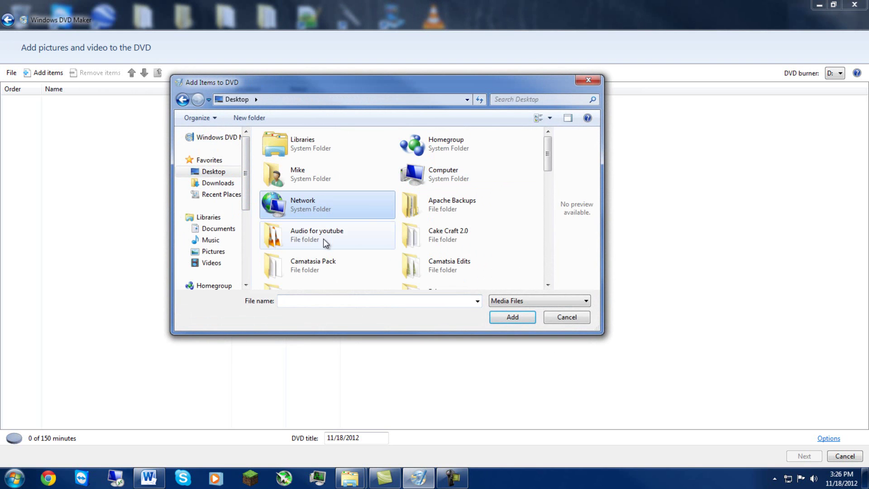
pyautogui.press('y')
pyautogui.doubleClick(452, 212)
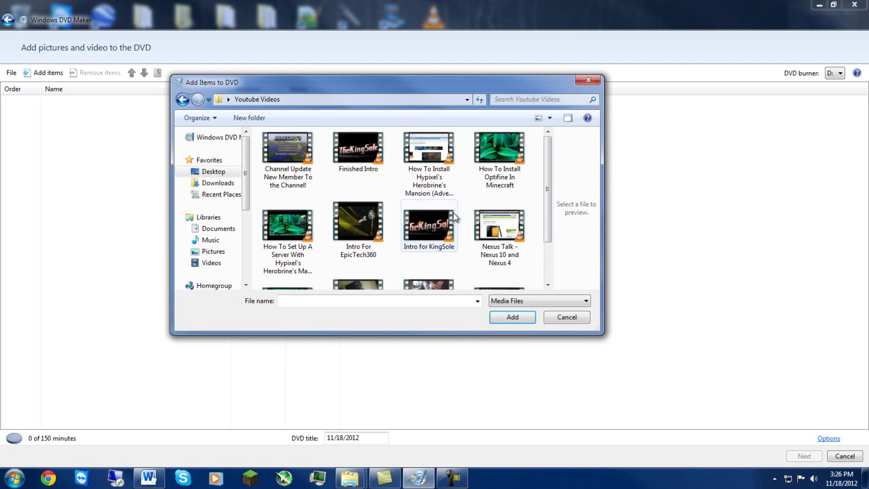
pyautogui.click(386, 166)
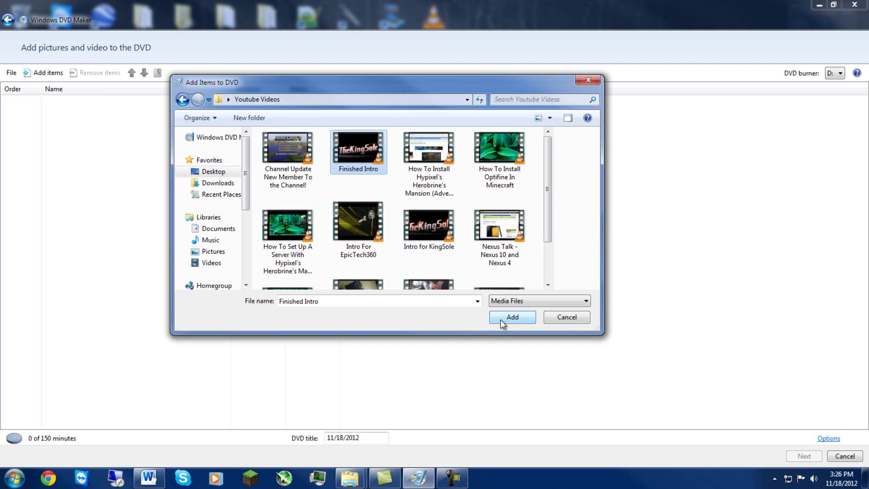
pyautogui.click(512, 317)
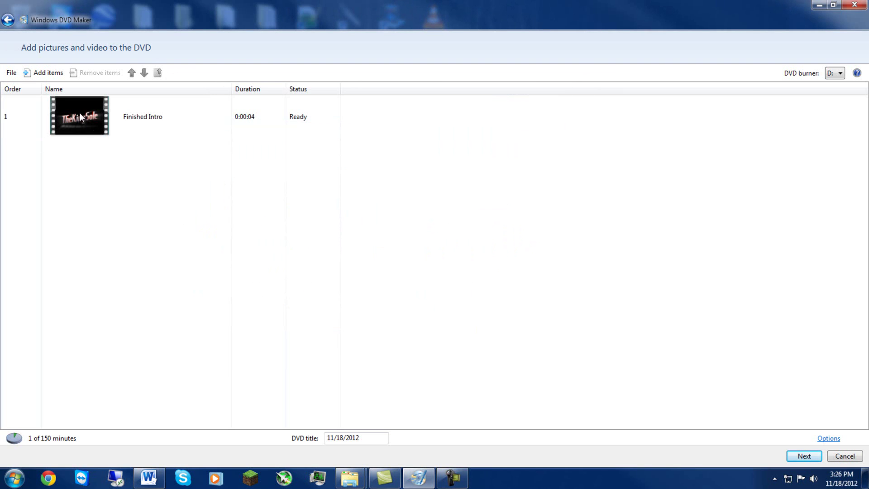
pyautogui.click(87, 123)
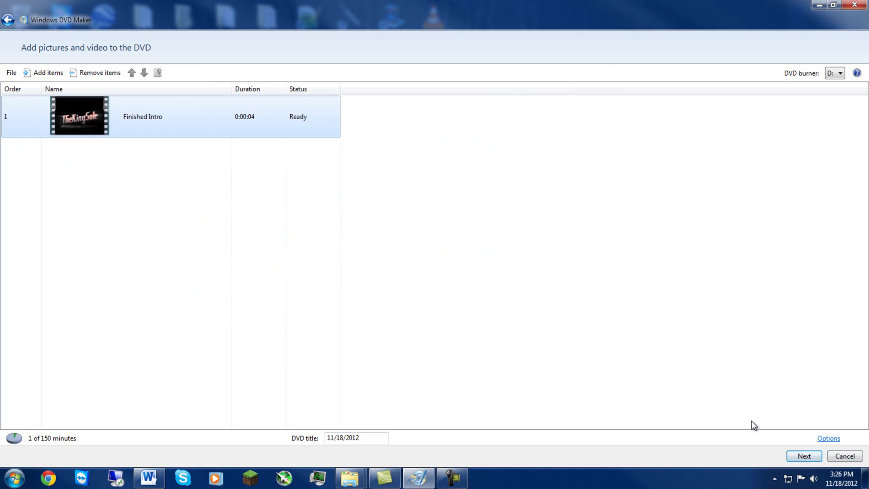
pyautogui.click(800, 456)
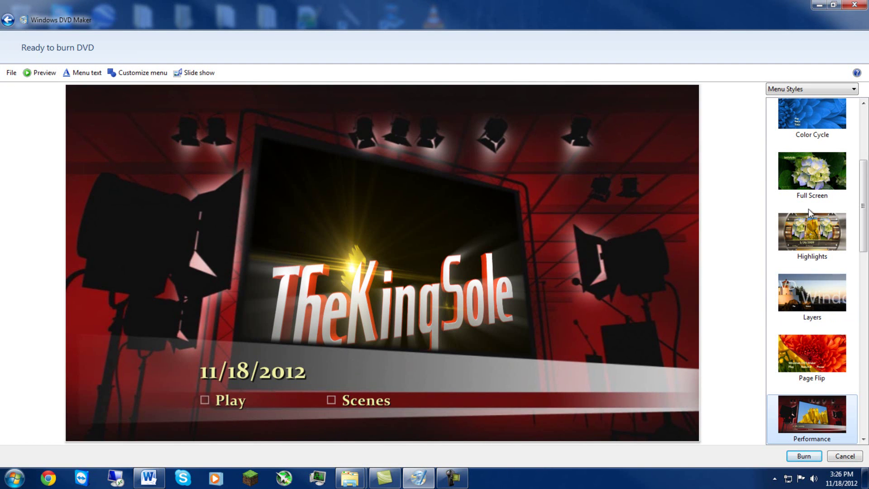
# Preview the Baby Blue, Baby Pink, Bandwidth and Color Cycle menu styles, settling on Full Screen
pyautogui.click(792, 185)
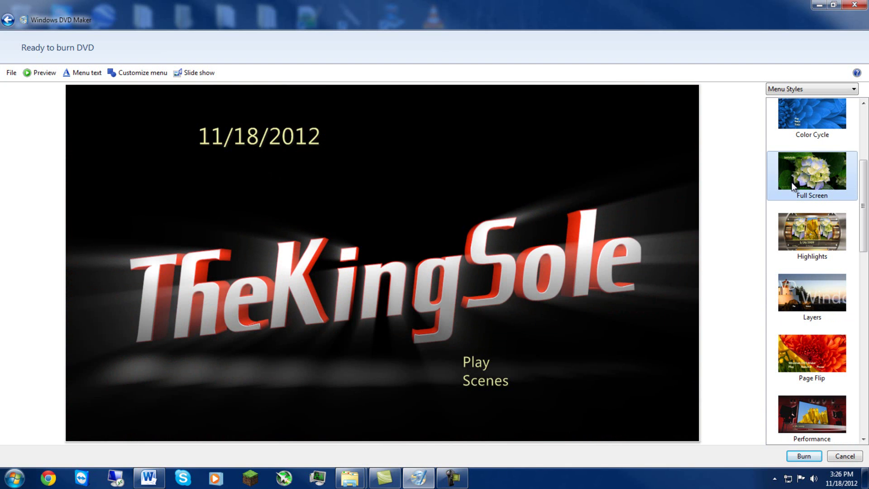
pyautogui.click(818, 107)
pyautogui.scroll(3, 806, 217)
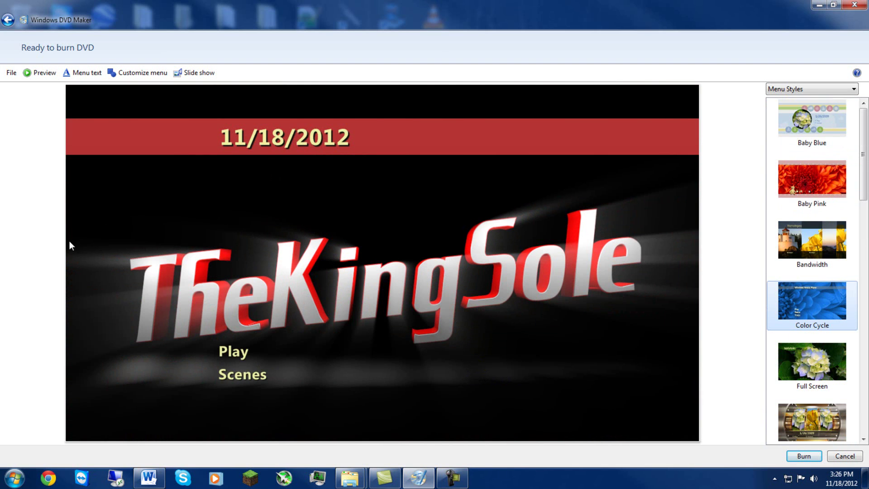
pyautogui.click(816, 120)
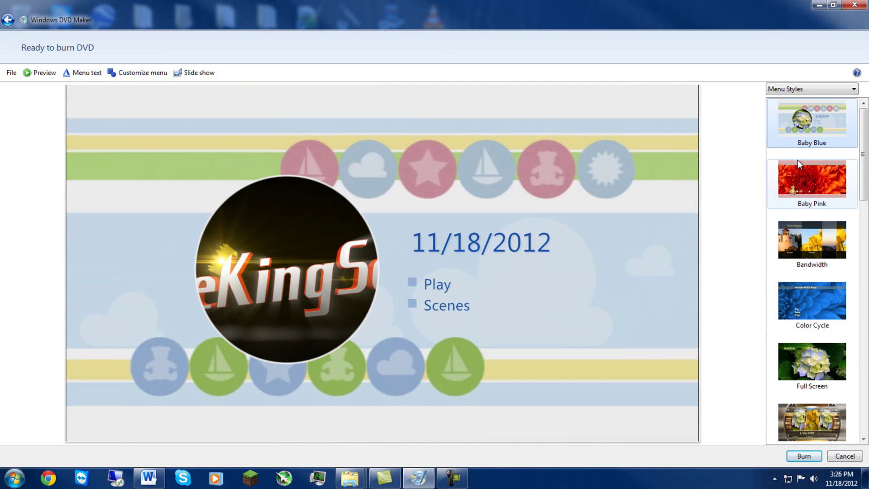
pyautogui.click(820, 186)
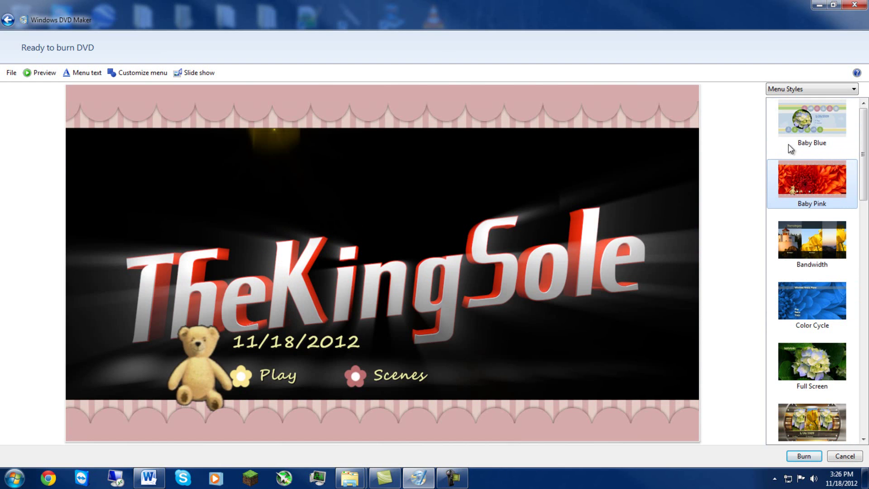
pyautogui.click(813, 240)
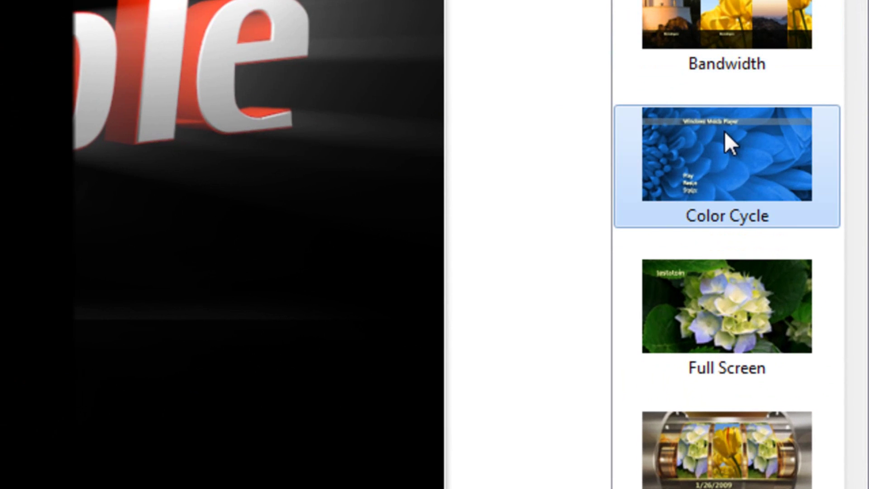
pyautogui.click(807, 296)
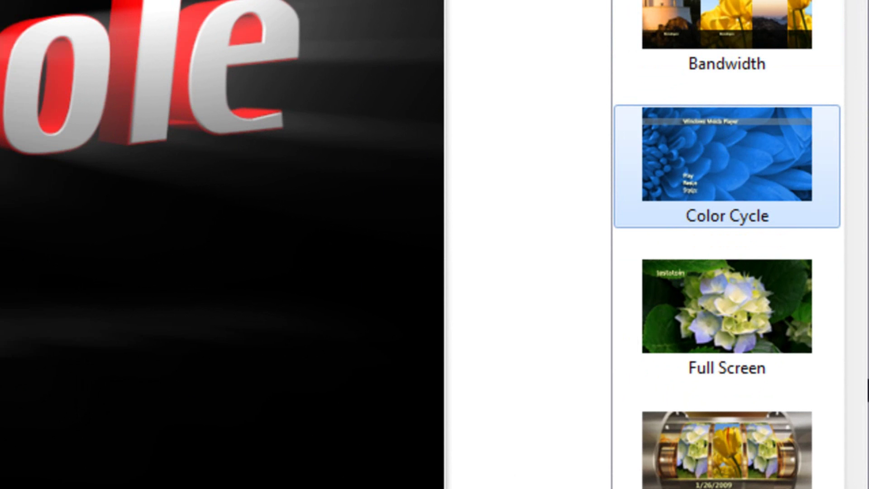
pyautogui.click(711, 344)
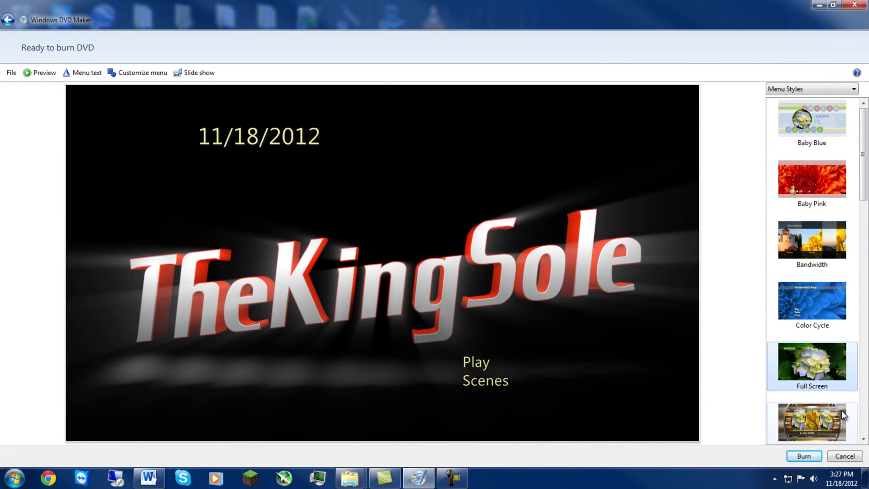
# Preview Highlights, Page Flip, Layers, Performance, Photographs and Push styles, ending on Rolling Hills
pyautogui.click(828, 414)
pyautogui.scroll(-3, 817, 306)
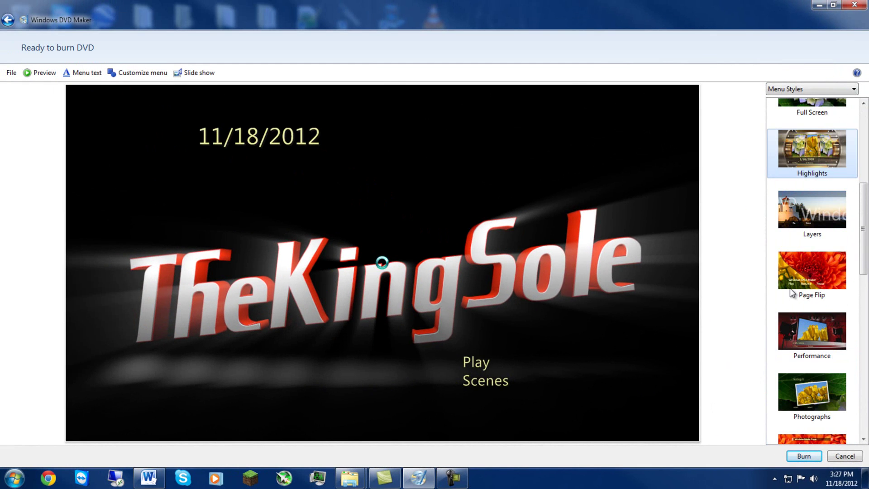
pyautogui.click(805, 252)
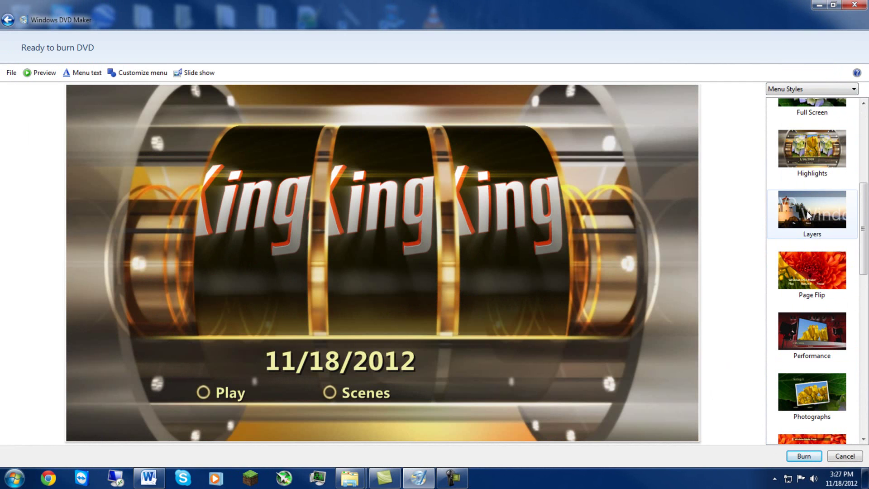
pyautogui.click(792, 227)
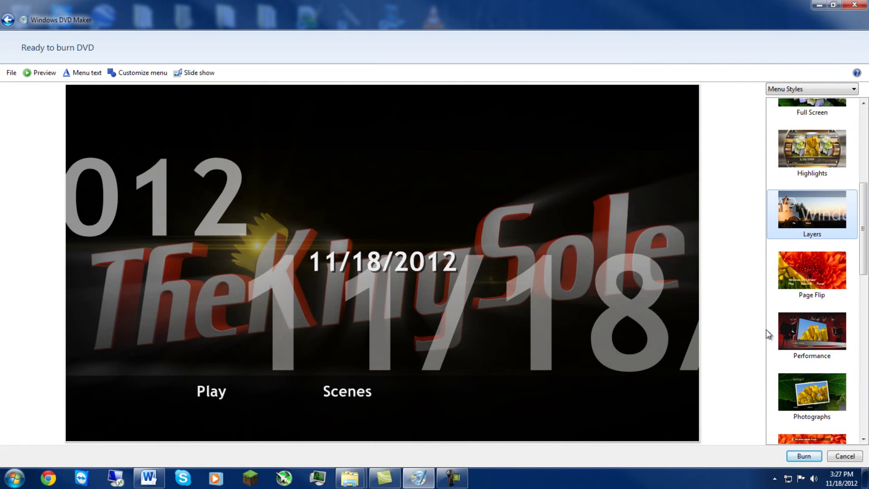
pyautogui.click(818, 348)
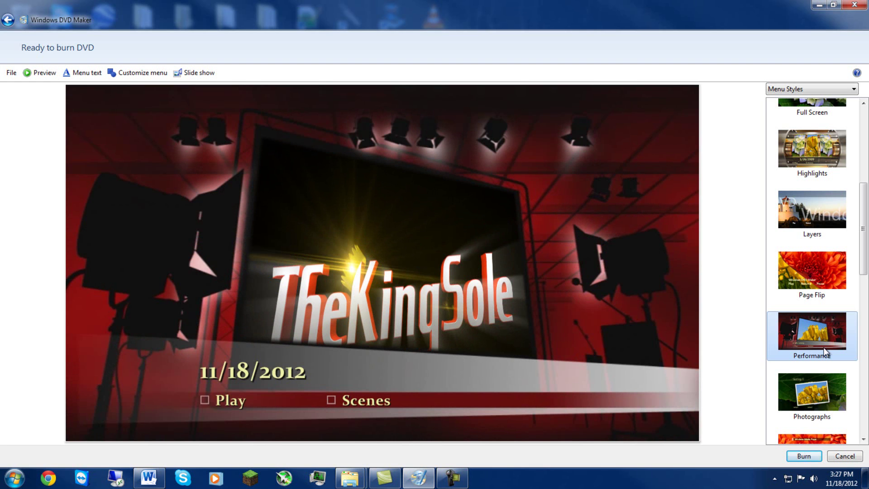
pyautogui.click(810, 394)
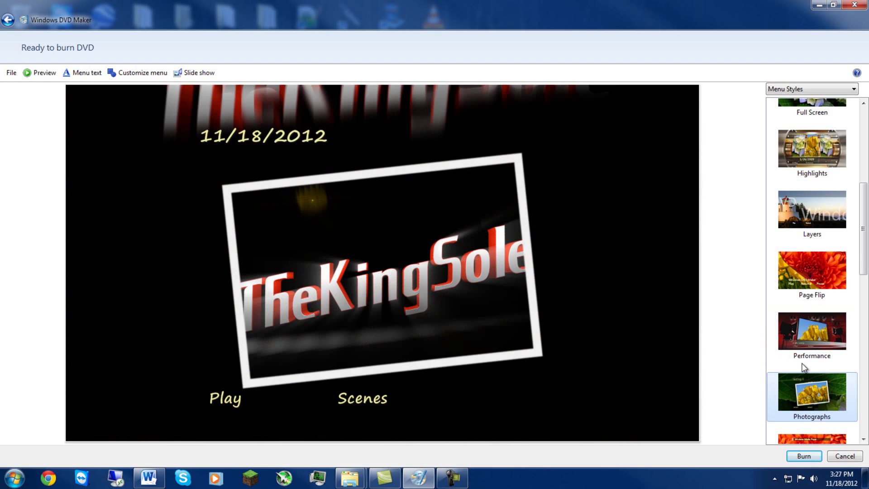
pyautogui.scroll(-2, 798, 366)
pyautogui.click(809, 354)
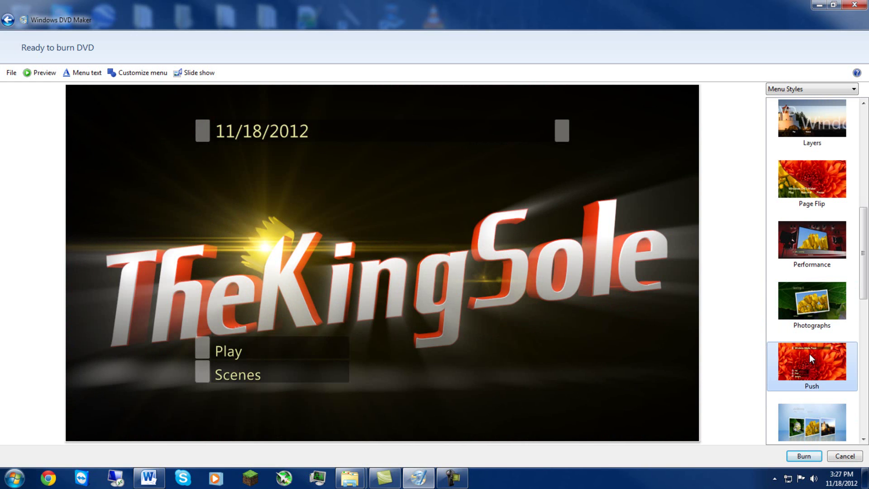
pyautogui.scroll(-5, 775, 289)
pyautogui.click(791, 203)
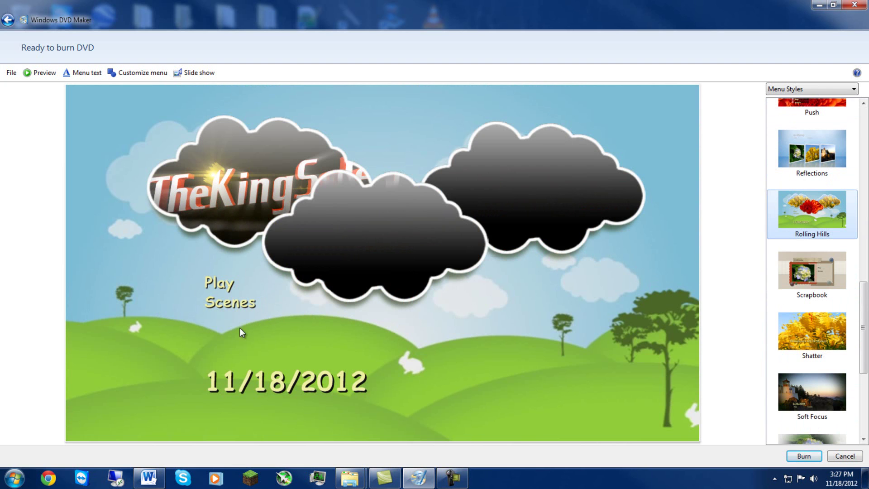
# Select the Reflections menu style and watch its preview
pyautogui.click(826, 162)
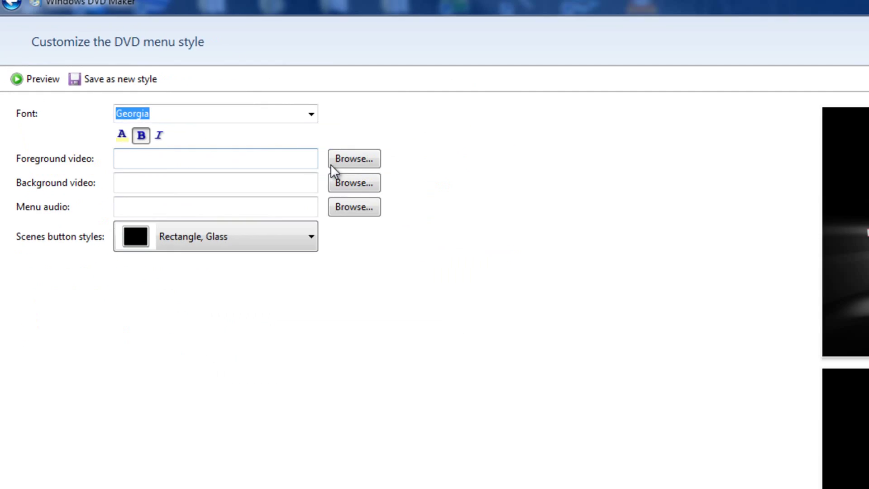
# Set the Concord Review video as the menu's foreground video
pyautogui.click(331, 164)
pyautogui.click(346, 192)
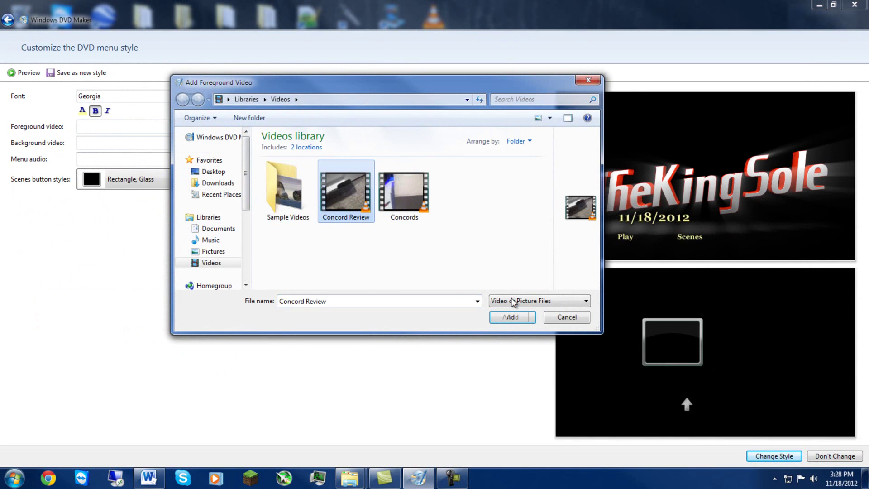
pyautogui.click(511, 317)
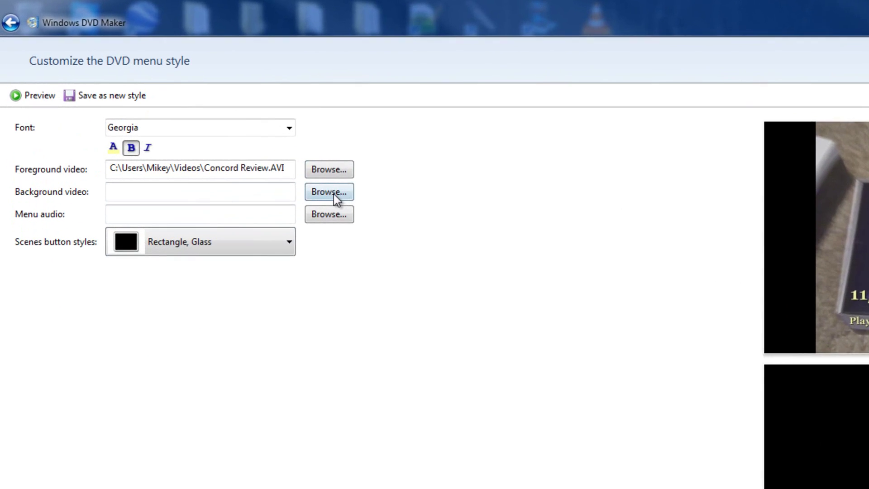
# Set Concords as the menu's background video and return to the Ready to burn page
pyautogui.click(333, 194)
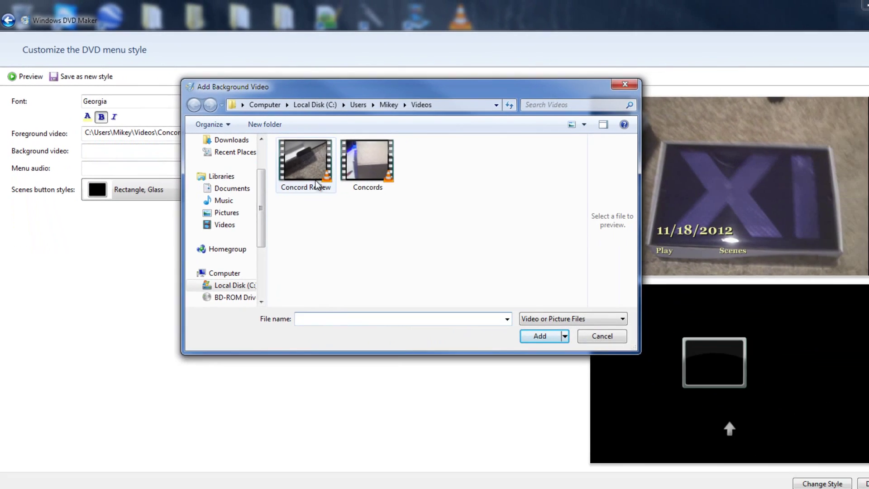
pyautogui.click(366, 162)
pyautogui.click(539, 336)
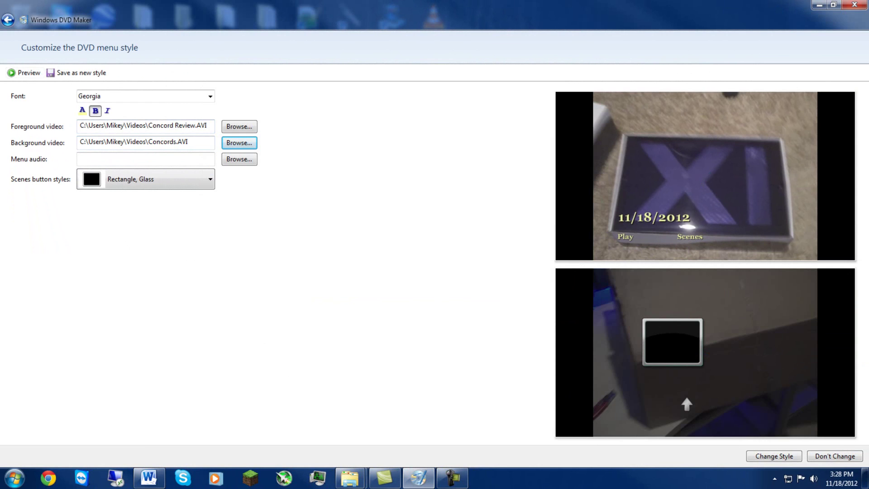
pyautogui.click(8, 20)
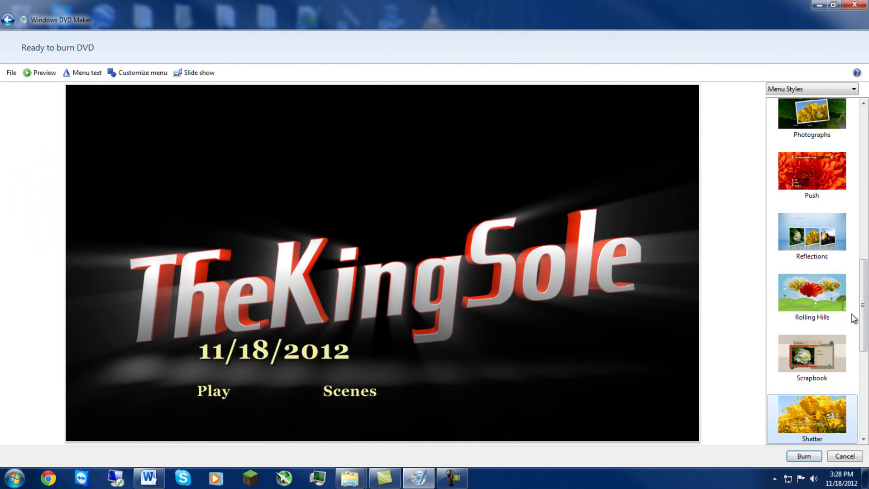
# Scroll down the Ready to burn page before quitting Windows DVD Maker
pyautogui.scroll(-3, 853, 318)
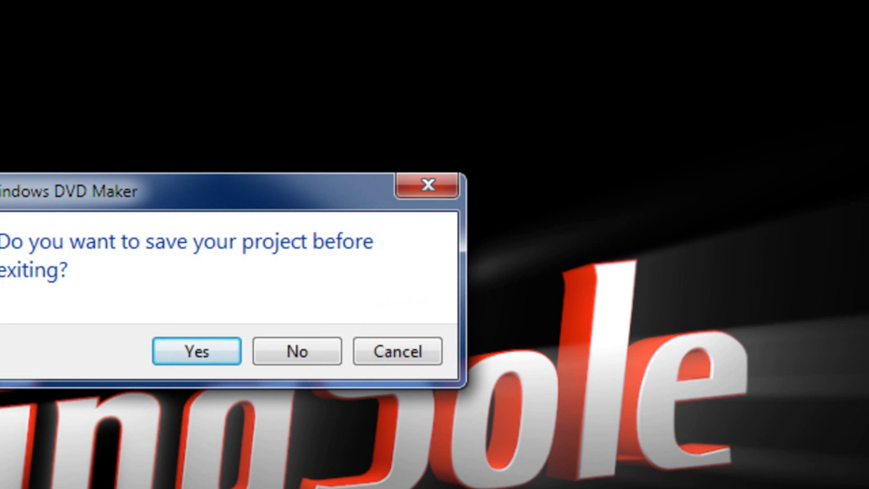
# Answer No at the save prompt so DVD Maker exits without saving the project
pyautogui.click(300, 347)
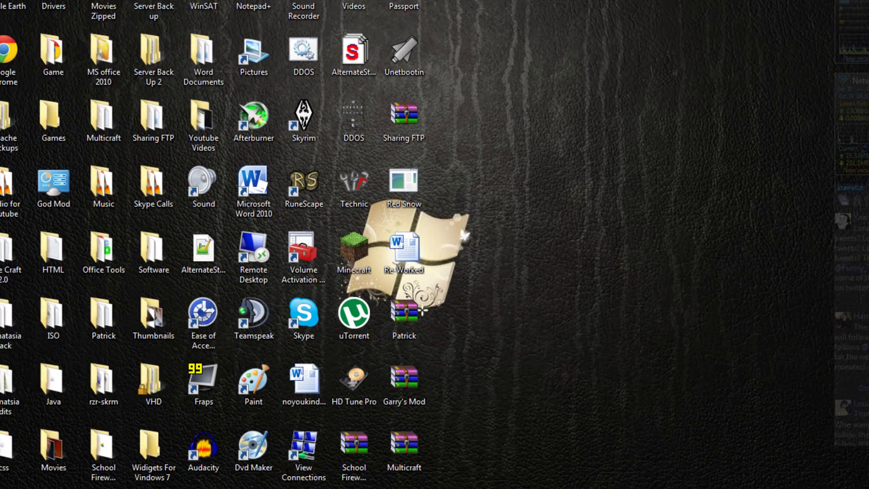
pyautogui.moveTo(584, 0); pyautogui.dragTo(601, 268)
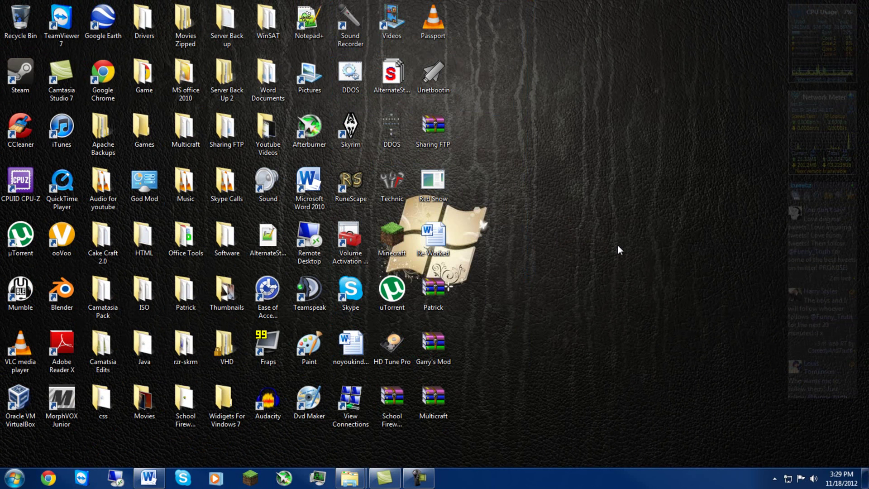
pyautogui.moveTo(492, 1); pyautogui.dragTo(608, 292)
pyautogui.moveTo(468, 466); pyautogui.dragTo(561, 104)
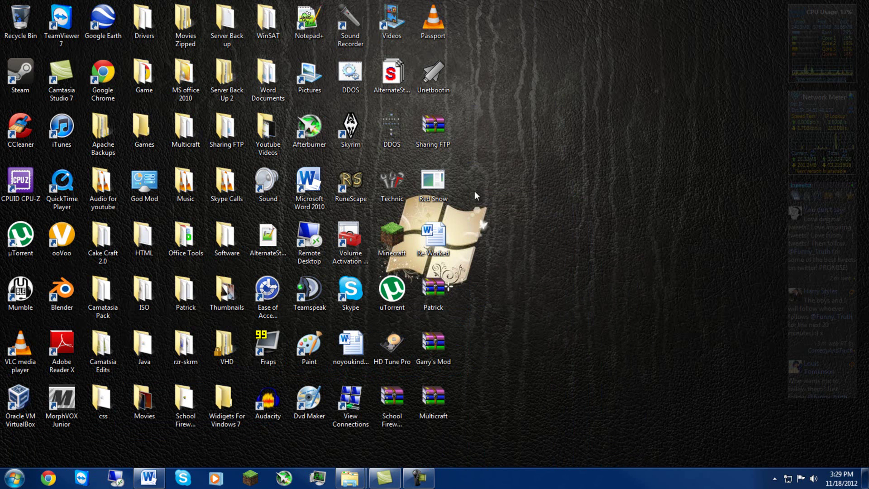